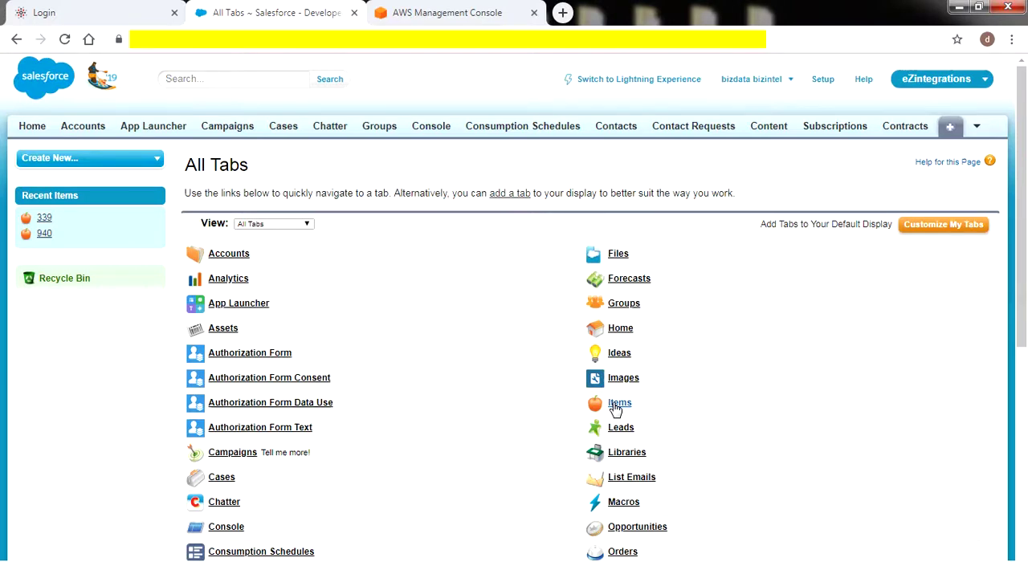
Open the Items object in Salesforce and display the records of the Item view.
{"action": "left_click", "coordinate": [618, 408]}
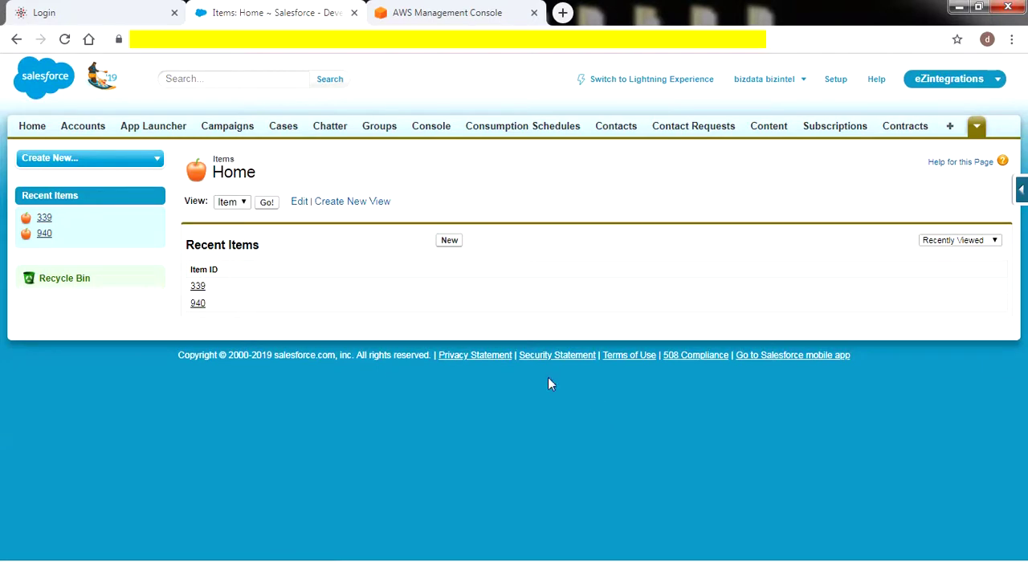
{"action": "left_click", "coordinate": [267, 203]}
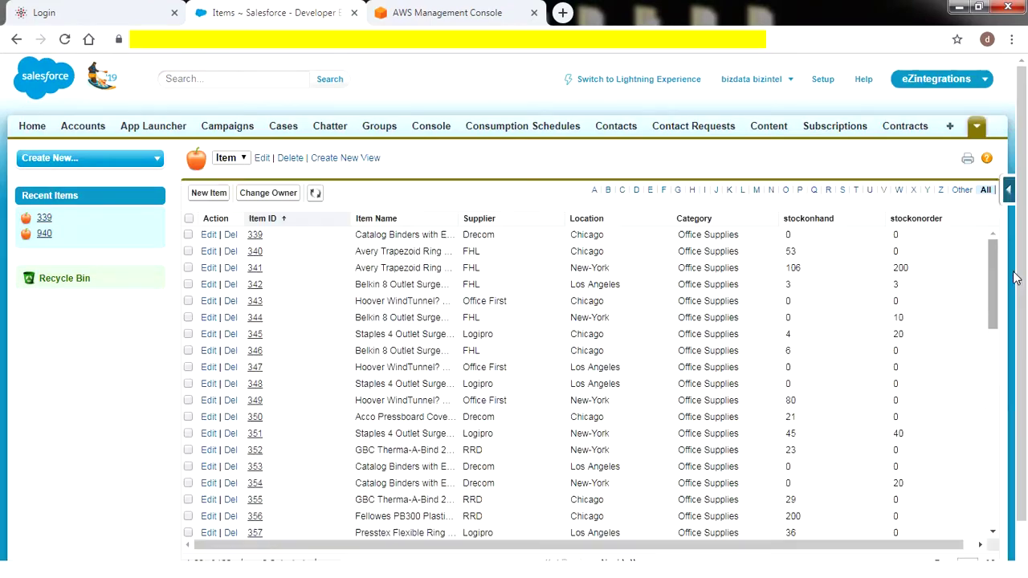
{"action": "mouse_move", "coordinate": [994, 245]}
{"action": "left_mouse_down"}
{"action": "mouse_move", "coordinate": [987, 547]}
{"action": "mouse_move", "coordinate": [993, 298]}
{"action": "mouse_move", "coordinate": [1002, 490]}
{"action": "mouse_move", "coordinate": [996, 245]}
{"action": "left_mouse_up"}
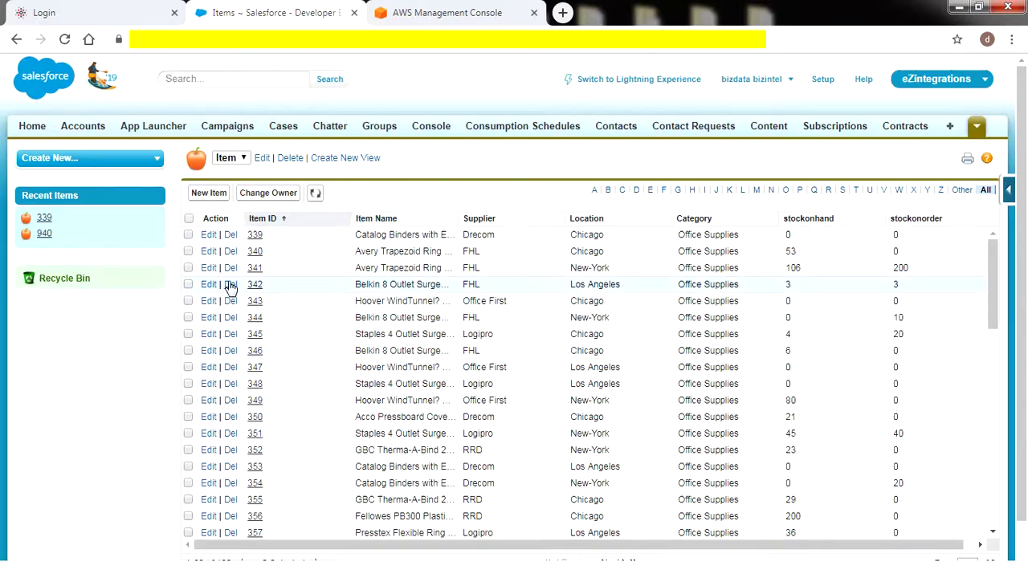
Switch to the AWS Management Console and open the S3 bucket bizdatabucket.
{"action": "left_click", "coordinate": [415, 8]}
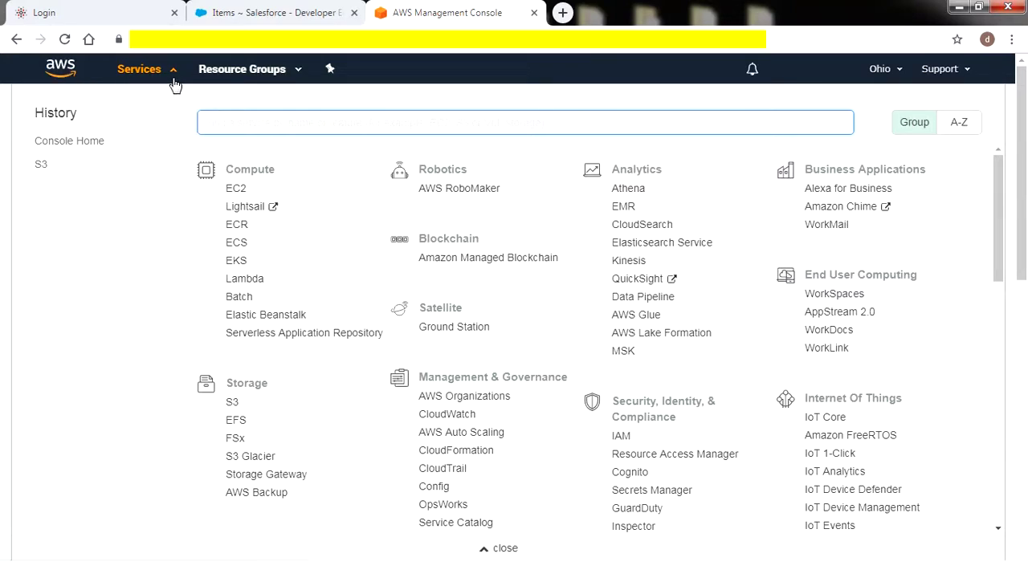
{"action": "left_click", "coordinate": [232, 402]}
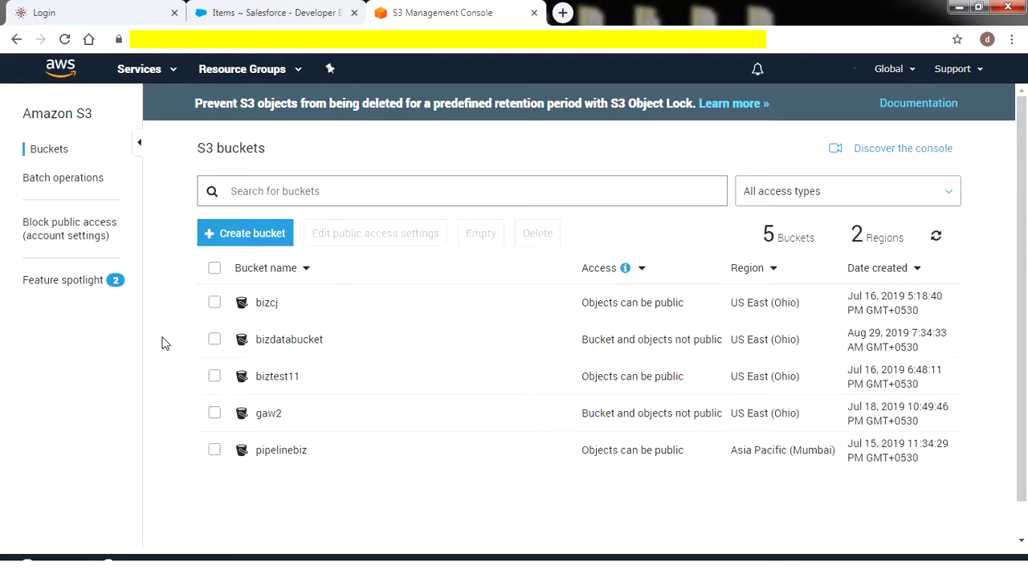
{"action": "left_click", "coordinate": [302, 343]}
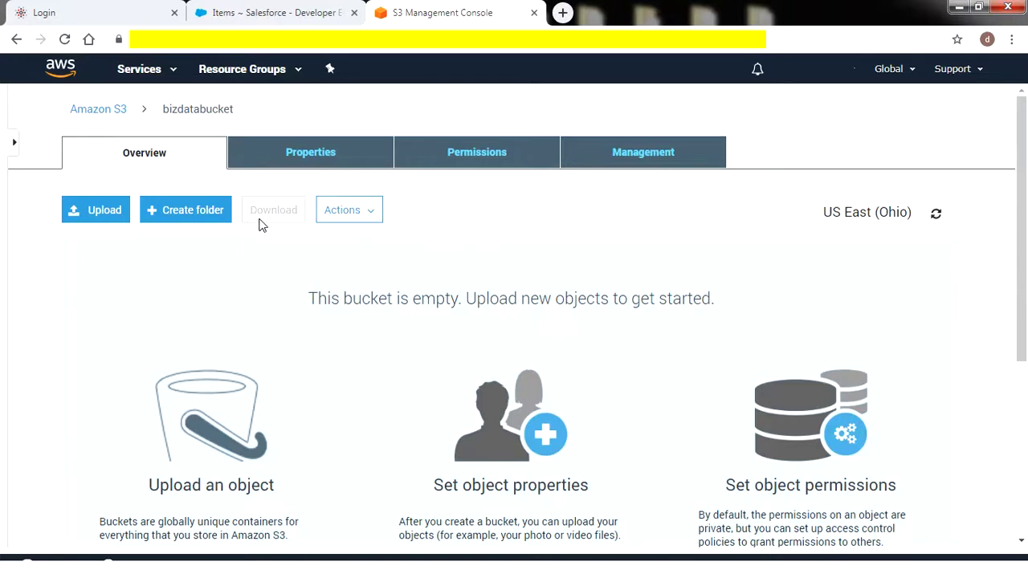
Switch to the Bizdata site, log in with the prefilled credentials, and open the list of Salesforce data sources.
{"action": "left_click", "coordinate": [101, 8]}
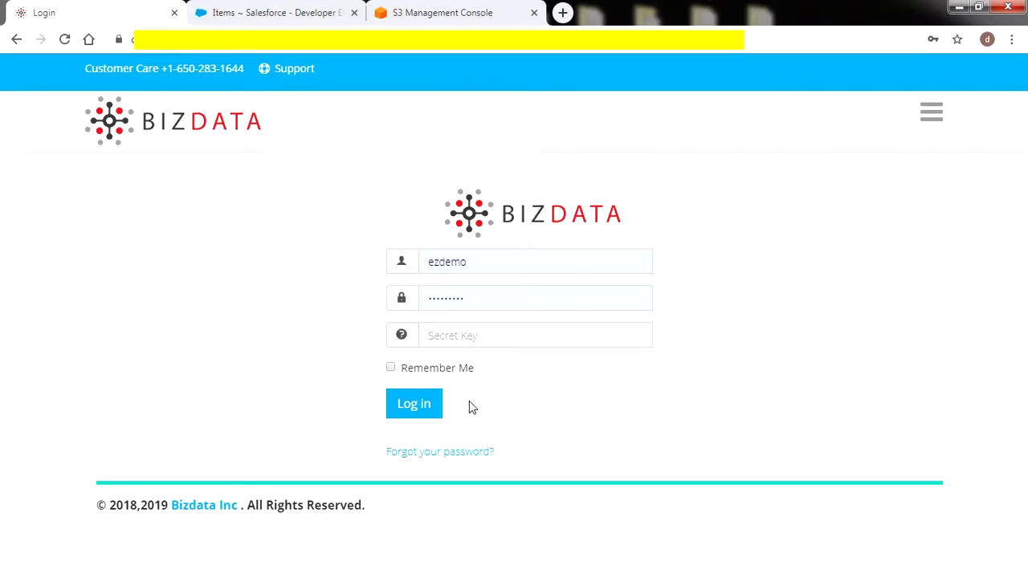
{"action": "left_click", "coordinate": [421, 406]}
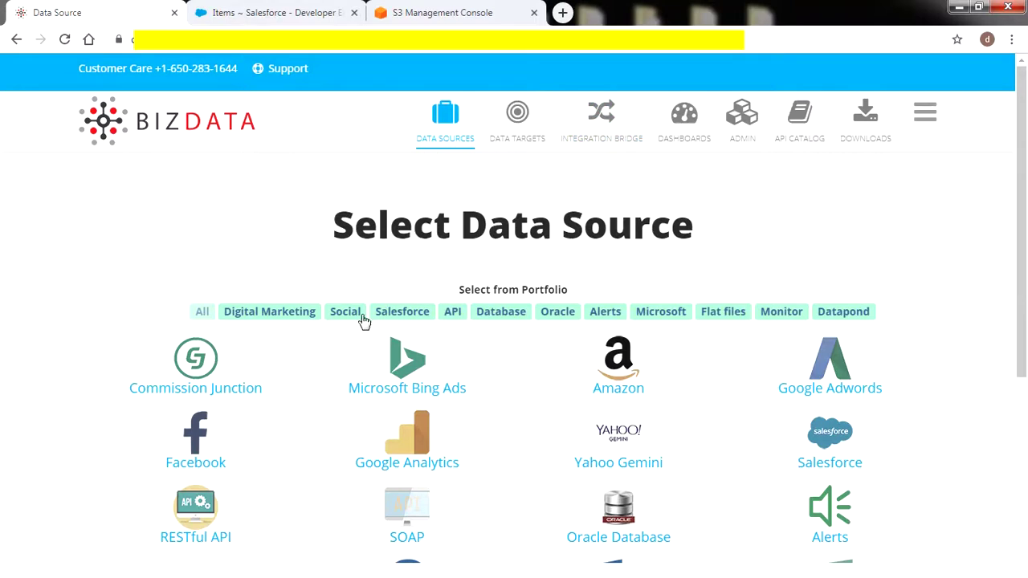
{"action": "left_click", "coordinate": [402, 316]}
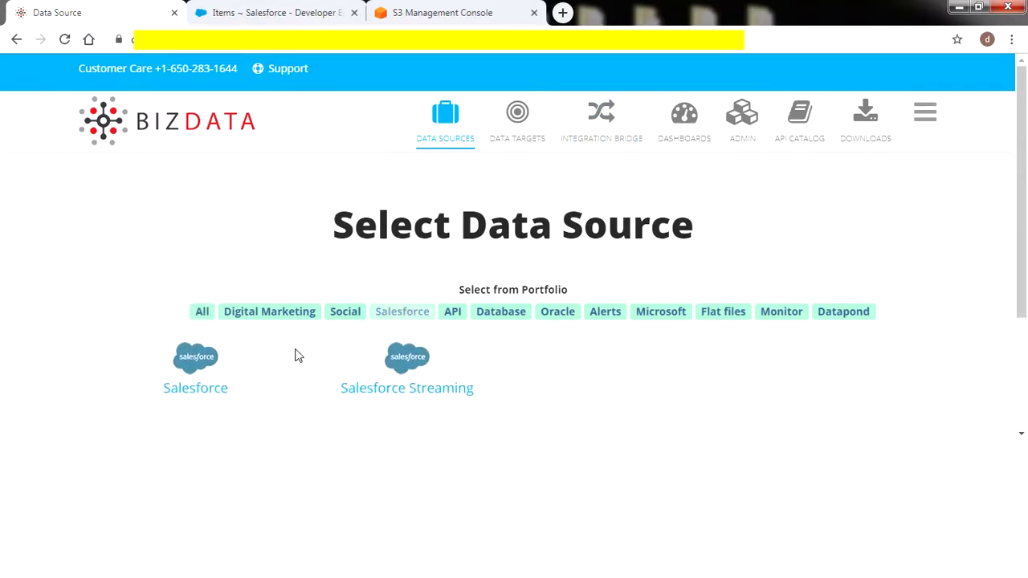
{"action": "left_click", "coordinate": [185, 378]}
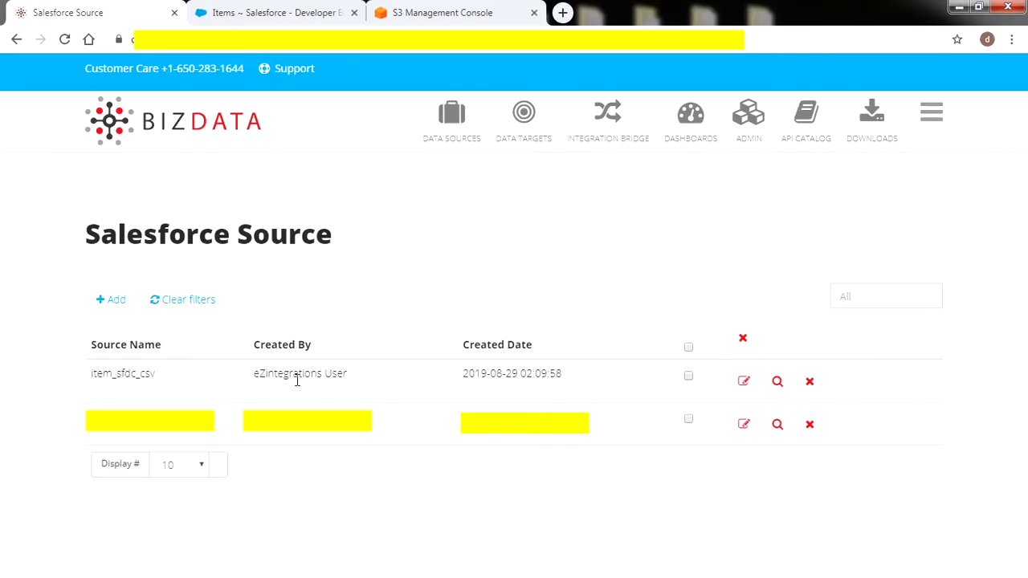
Open the item_sfdc_csv source and review its input settings and the full field list of its List Of Fields to CSV operation.
{"action": "left_click", "coordinate": [740, 384]}
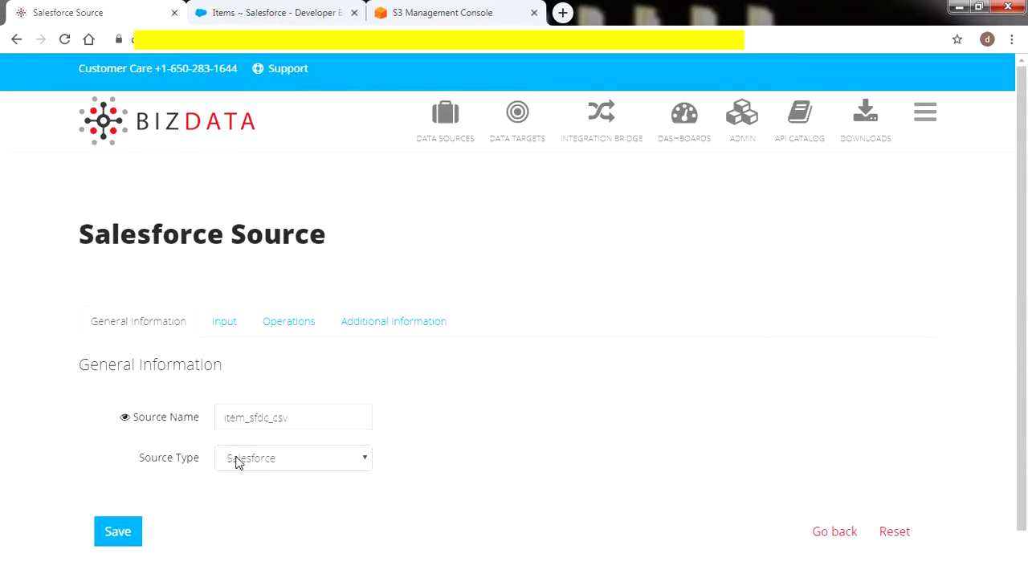
{"action": "left_click", "coordinate": [229, 340]}
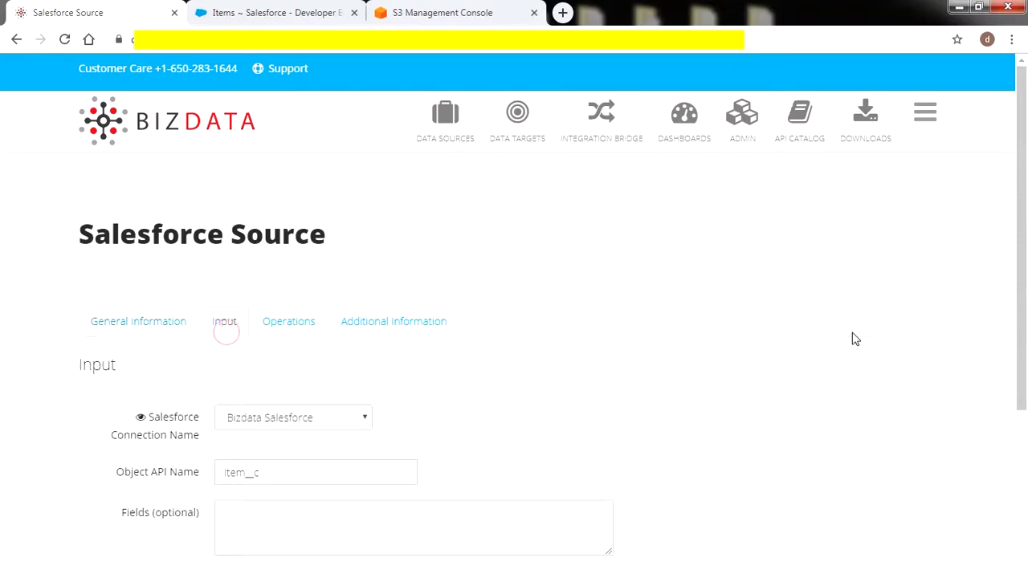
{"action": "scroll", "coordinate": [1026, 219], "scroll_direction": "down", "scroll_amount": 1}
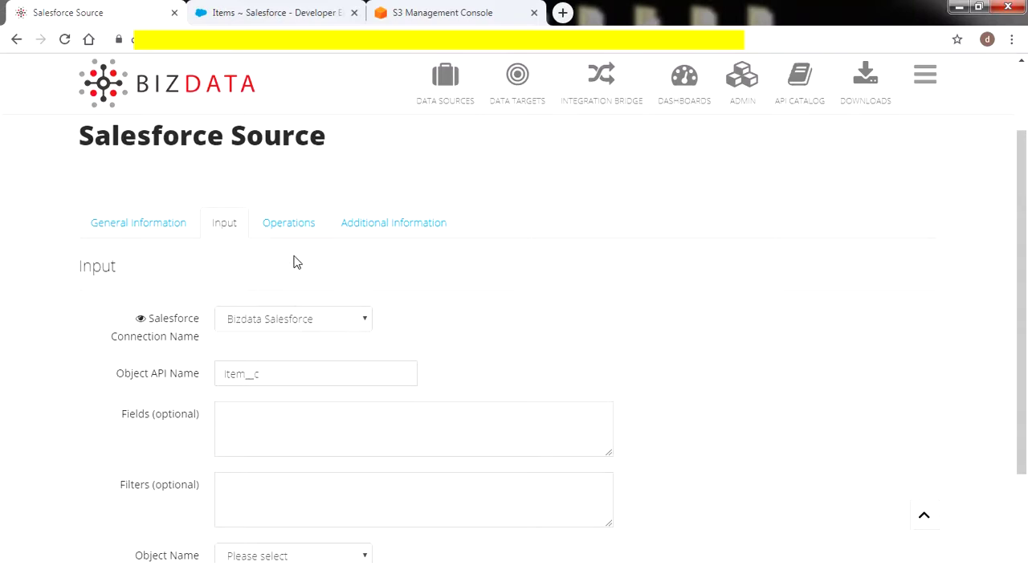
{"action": "left_click", "coordinate": [291, 231]}
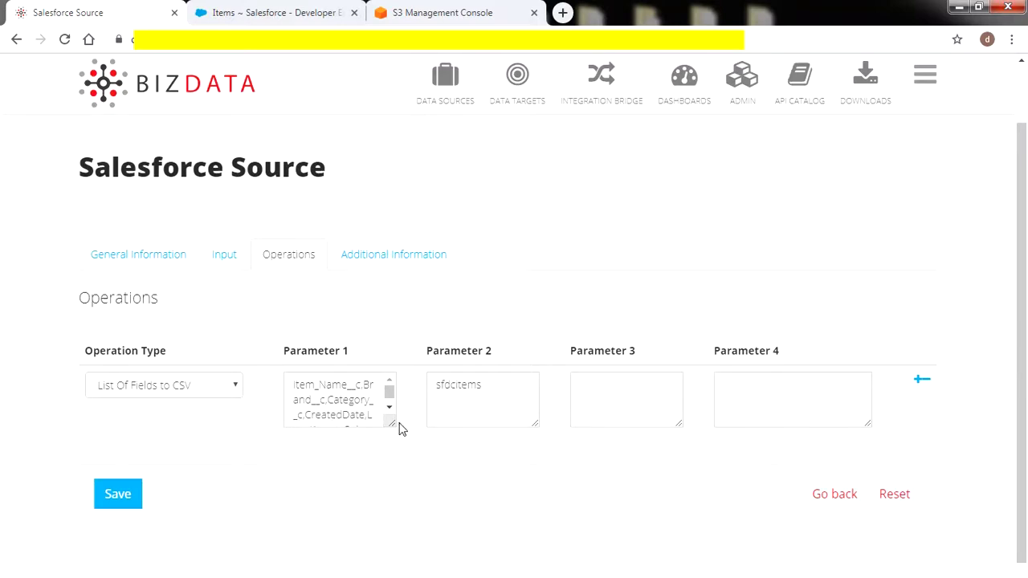
{"action": "left_click_drag", "start_coordinate": [393, 424], "coordinate": [499, 441]}
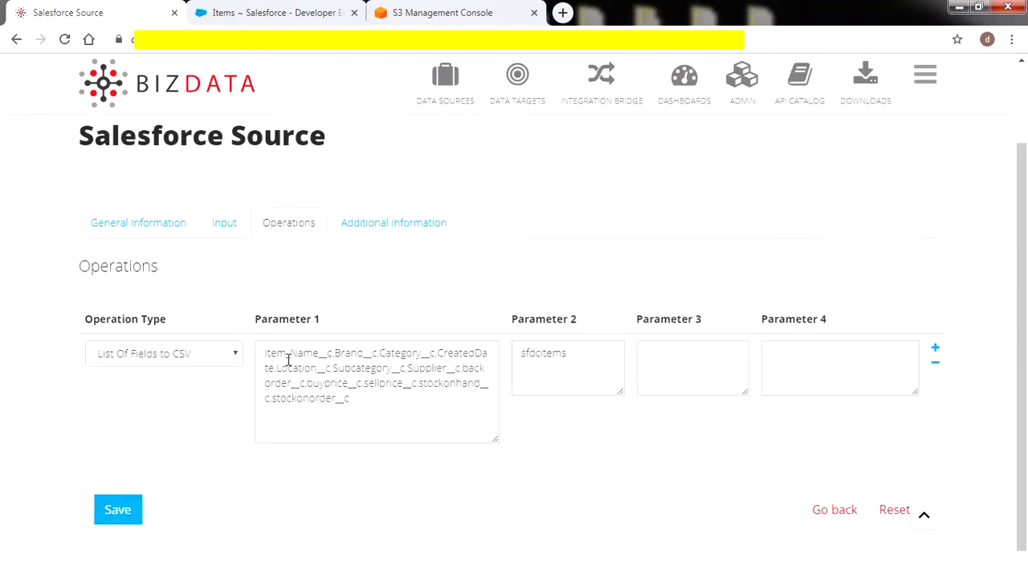
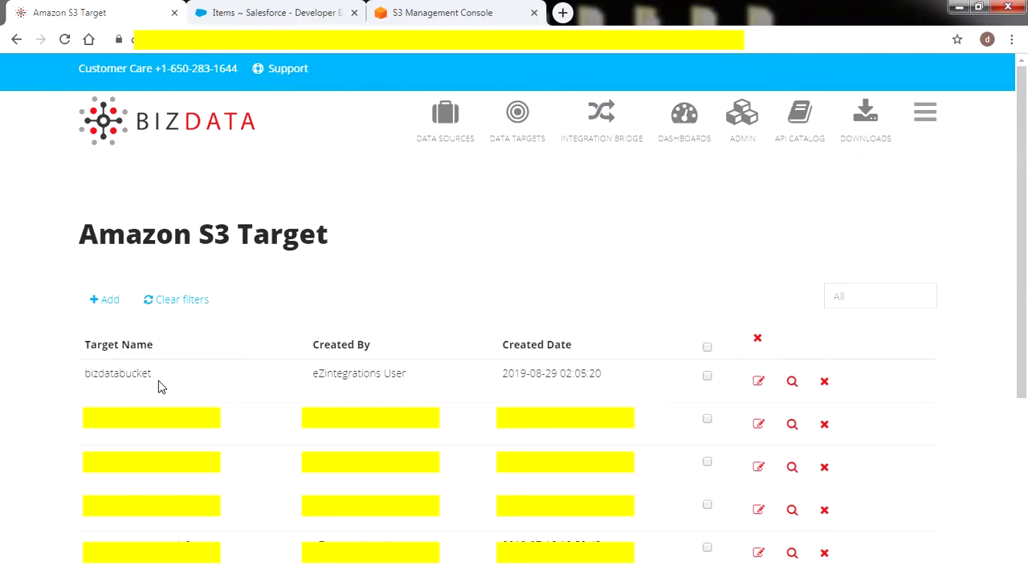
Open the bizdatabucket Amazon S3 target, review its output settings, keep Signature Version V4, and save the target.
{"action": "left_click", "coordinate": [757, 386]}
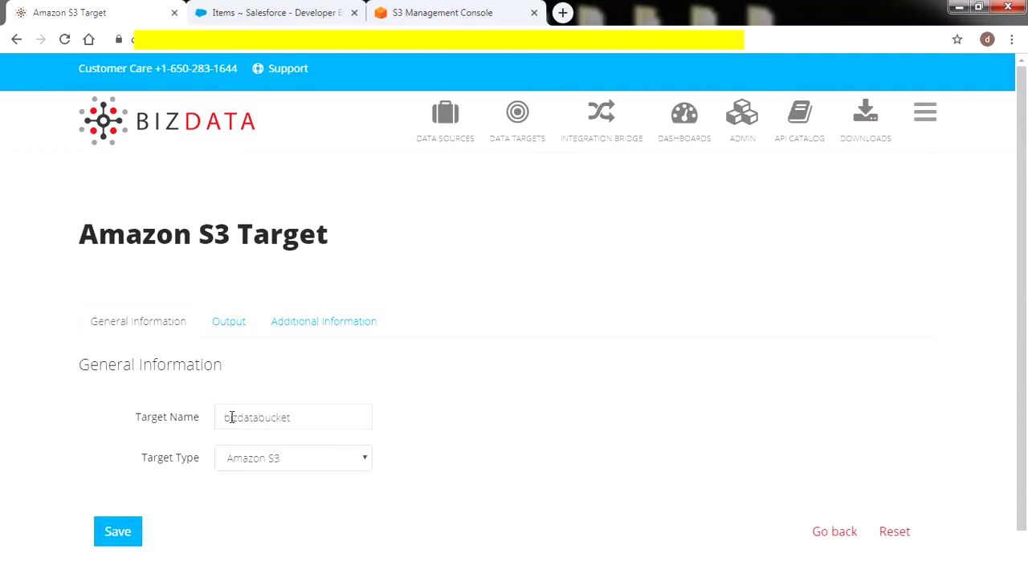
{"action": "left_click", "coordinate": [230, 325]}
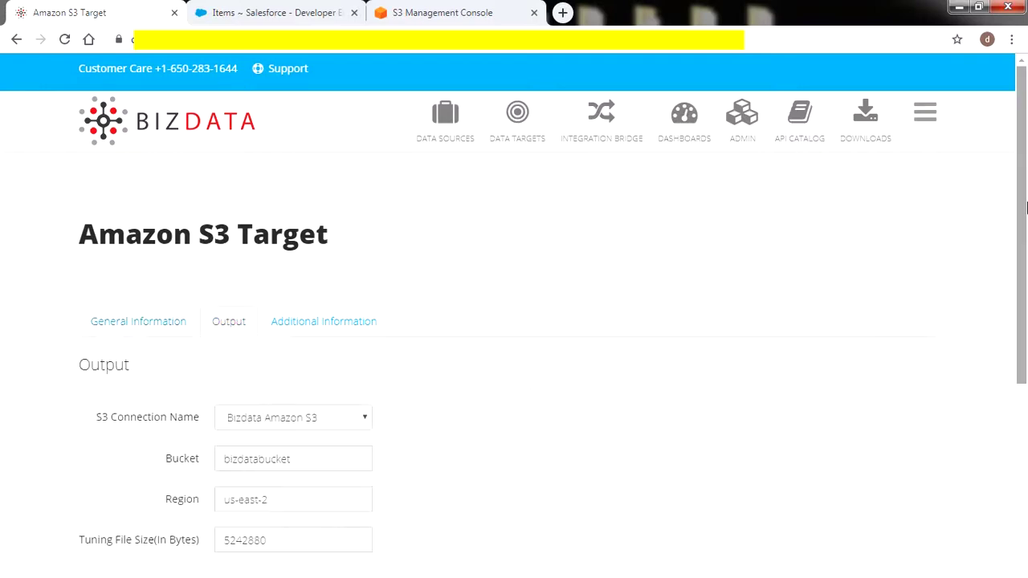
{"action": "scroll", "coordinate": [1017, 223], "scroll_direction": "down", "scroll_amount": 2}
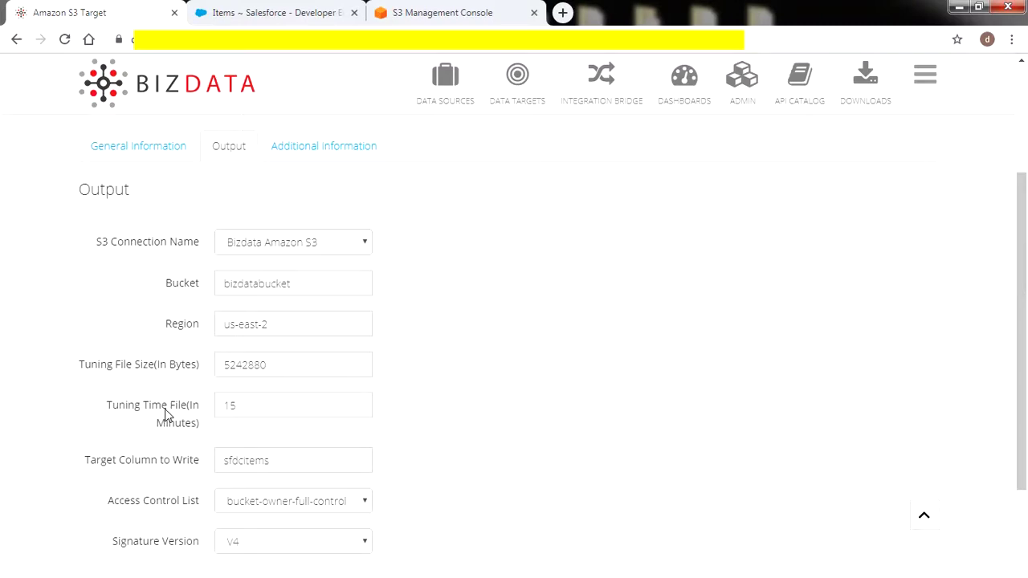
{"action": "scroll", "coordinate": [167, 414], "scroll_direction": "down", "scroll_amount": 2}
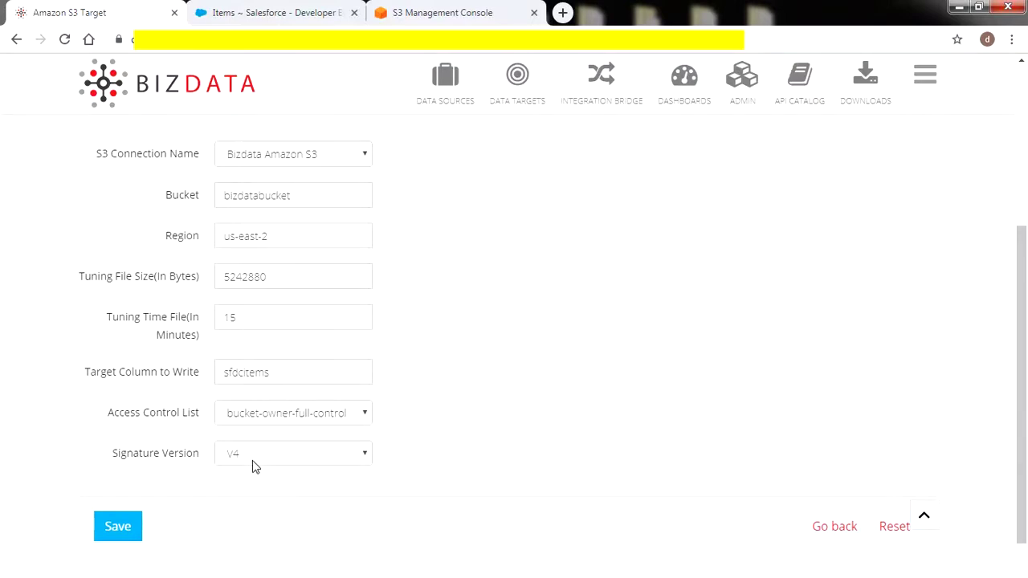
{"action": "left_click", "coordinate": [254, 463]}
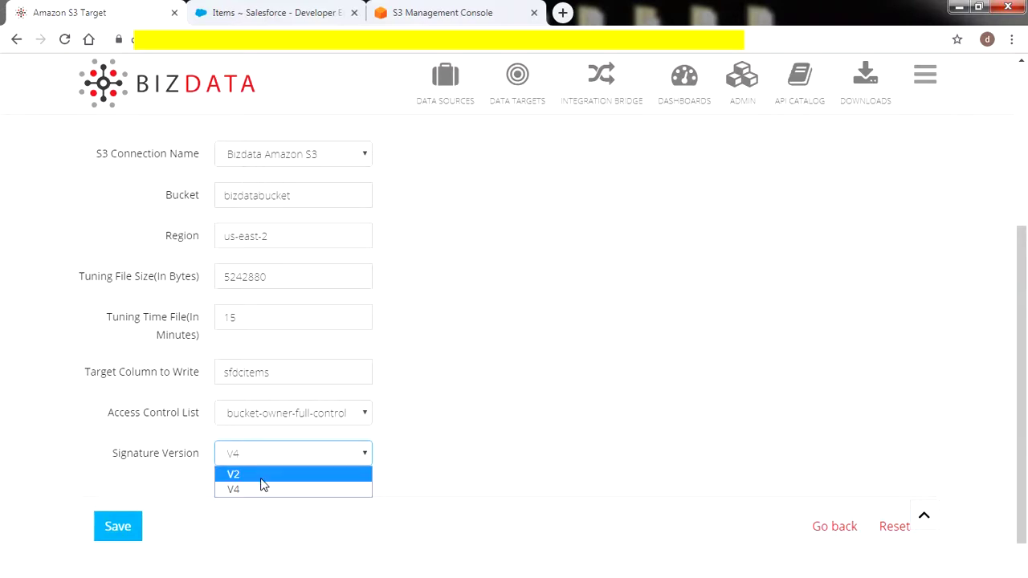
{"action": "left_click", "coordinate": [275, 456]}
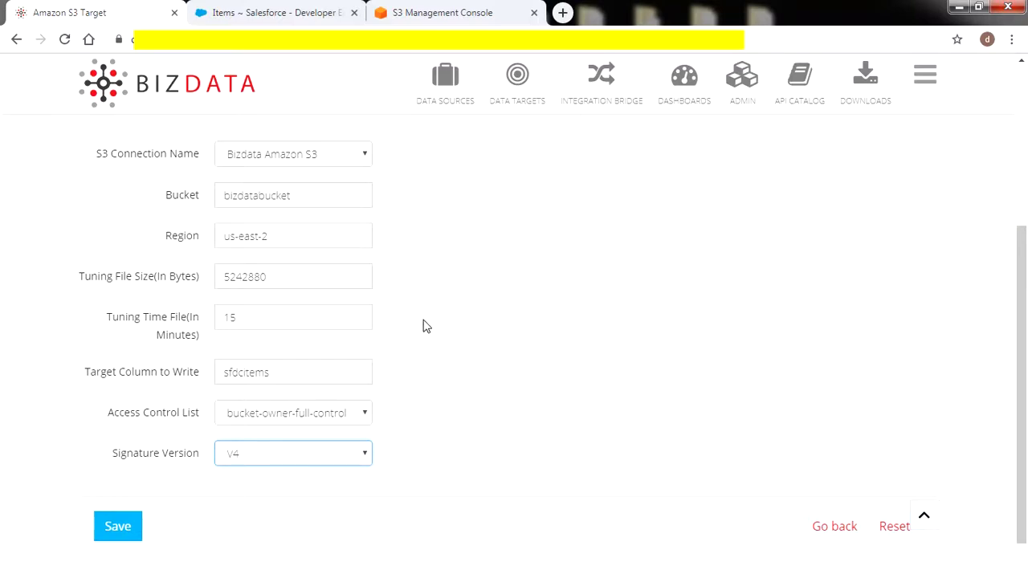
{"action": "left_click", "coordinate": [128, 537]}
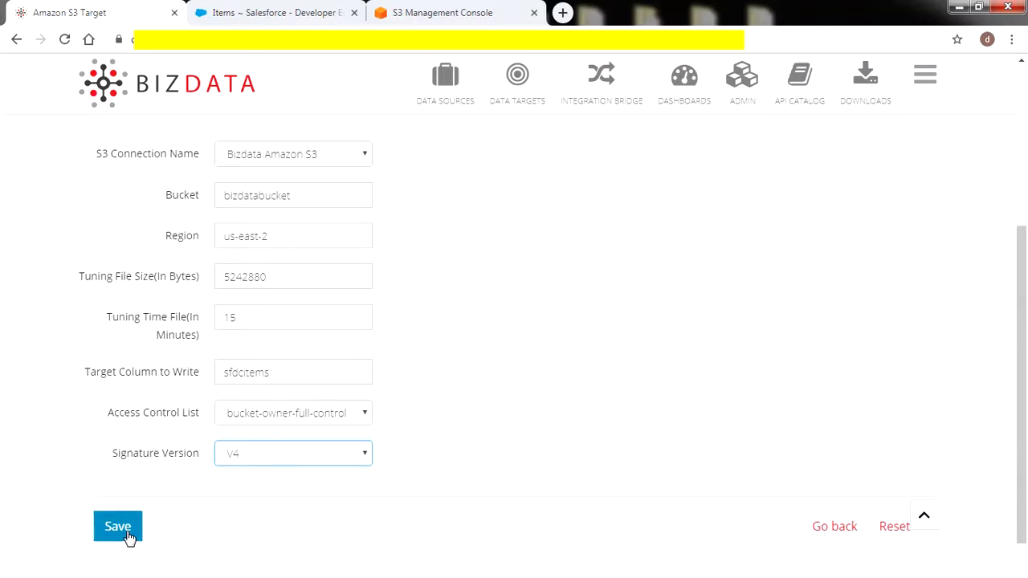
{"action": "left_click", "coordinate": [129, 537]}
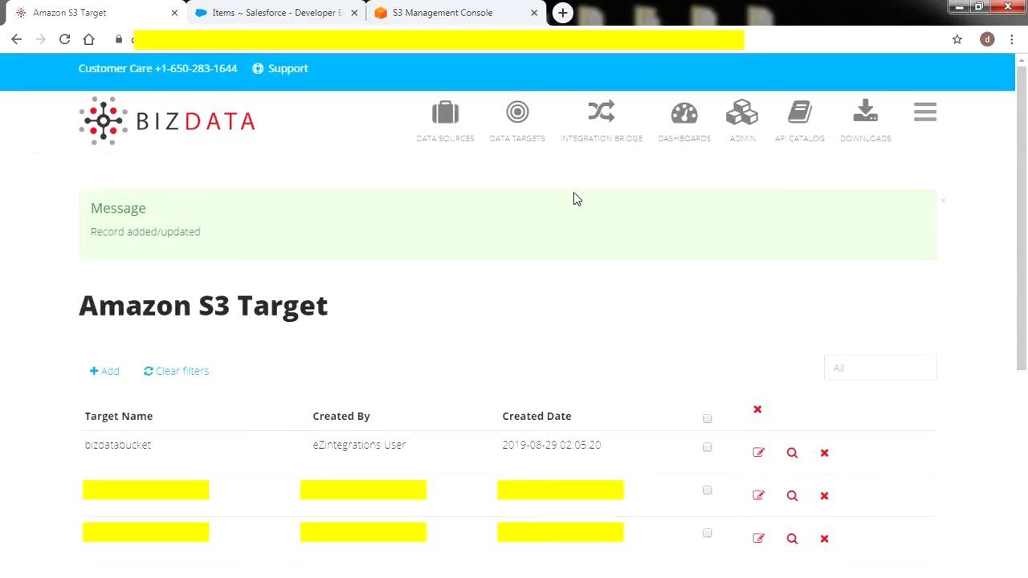
Open the sfdc_items_aws_s3 integration bridge for editing and choose source type Salesforce with source name item_sfdc_csv.
{"action": "left_click", "coordinate": [612, 137]}
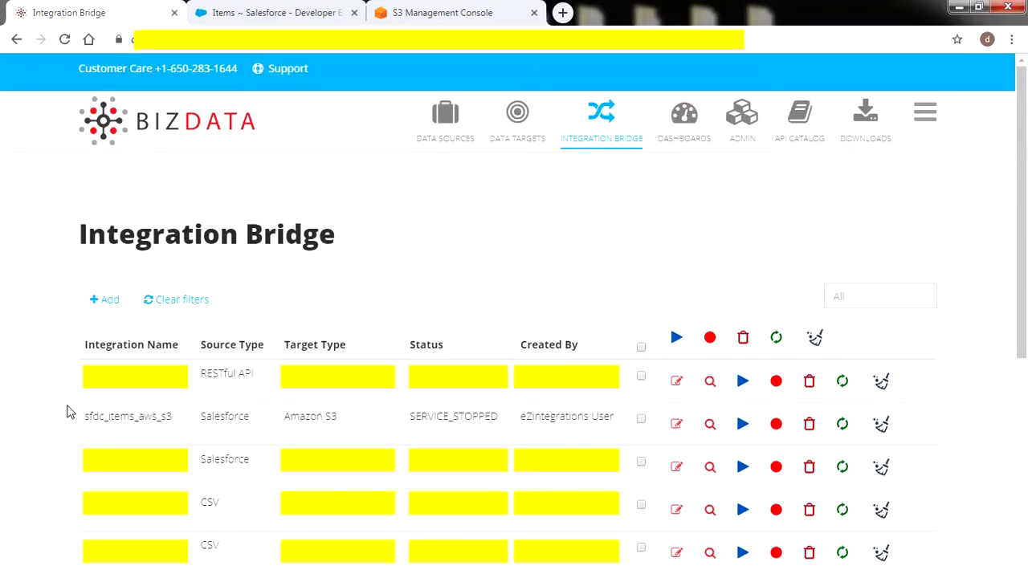
{"action": "left_click", "coordinate": [677, 426]}
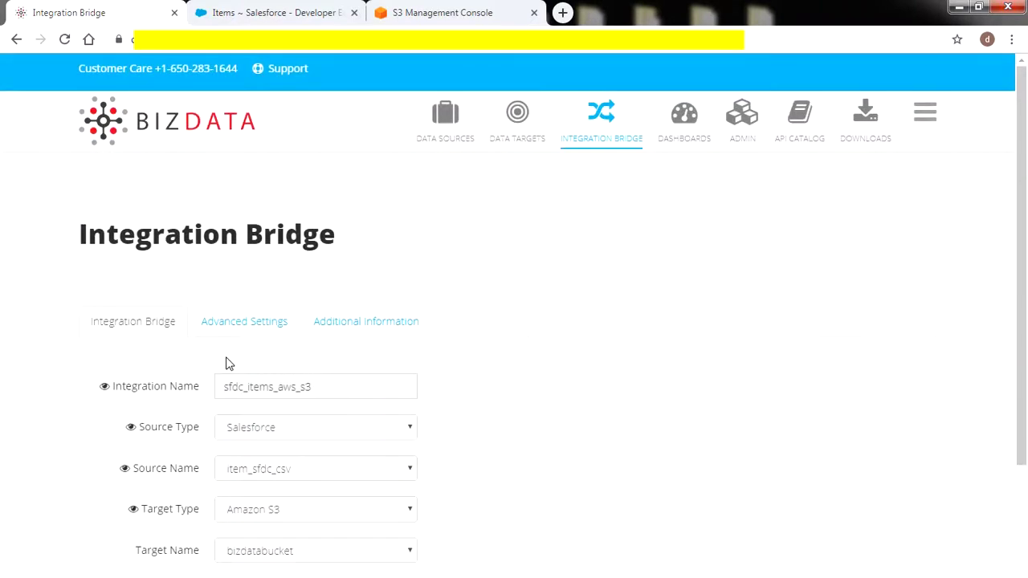
{"action": "left_click_drag", "start_coordinate": [1020, 210], "coordinate": [1017, 289]}
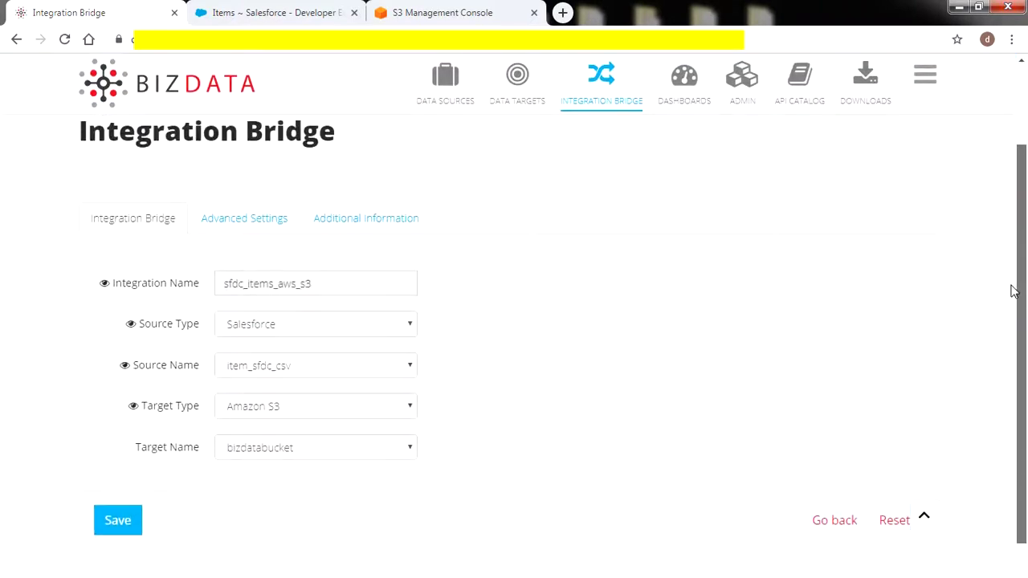
{"action": "left_click", "coordinate": [308, 331]}
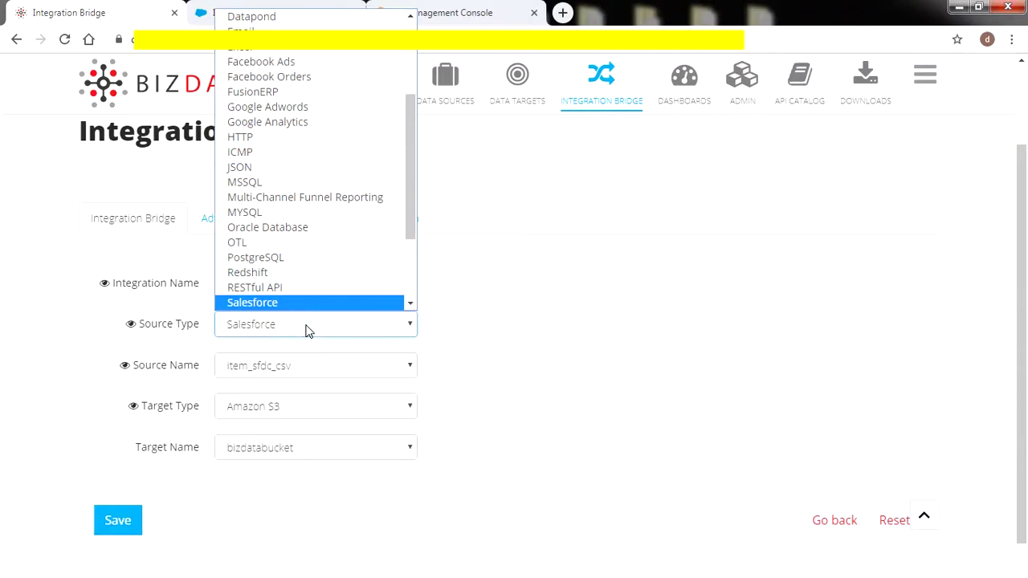
{"action": "left_click", "coordinate": [390, 333]}
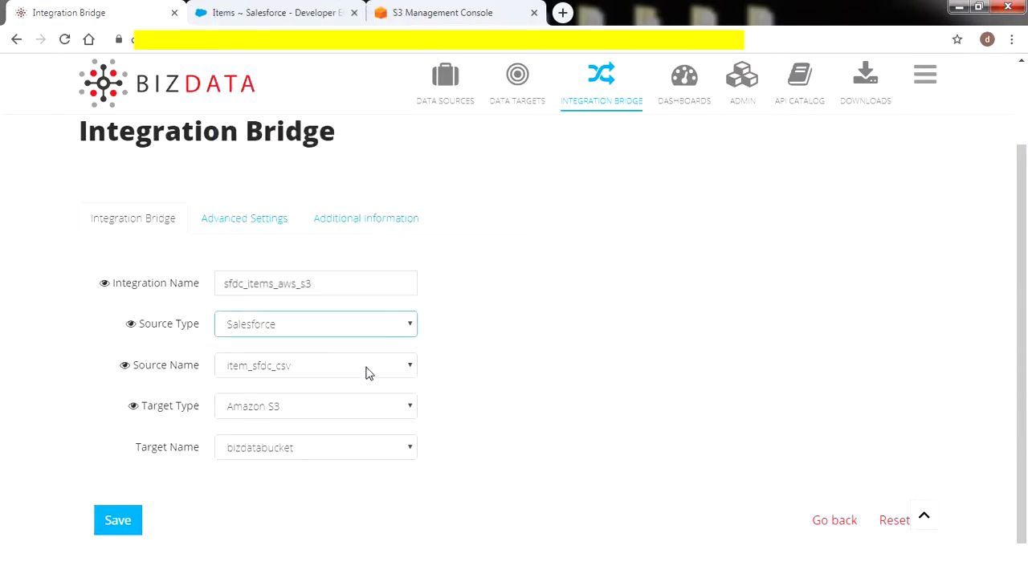
{"action": "left_click", "coordinate": [261, 368]}
{"action": "left_click", "coordinate": [261, 369]}
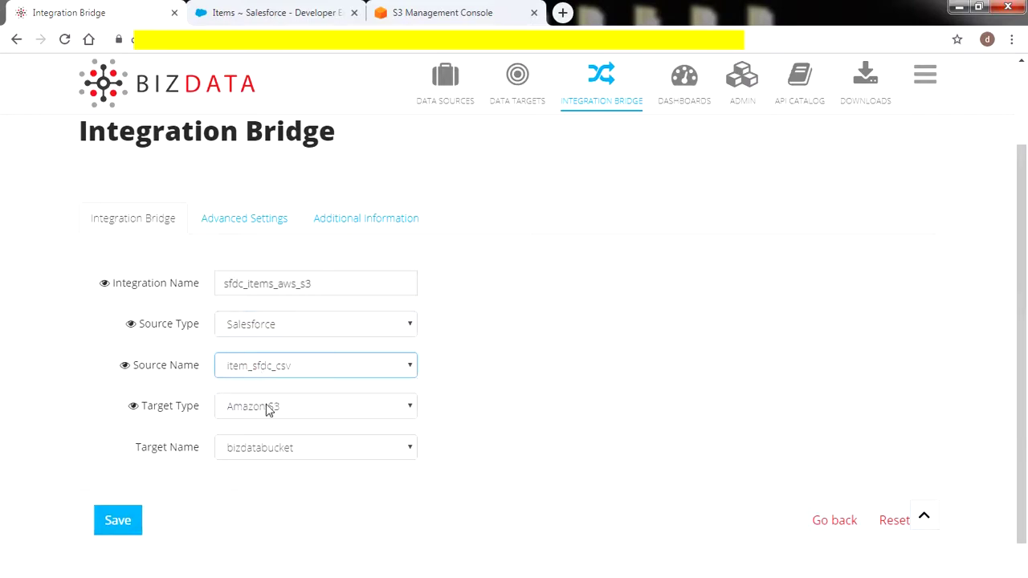
Choose target type Amazon S3 with target name bizdatabucket and save the integration.
{"action": "left_click", "coordinate": [267, 408]}
{"action": "left_click", "coordinate": [270, 407]}
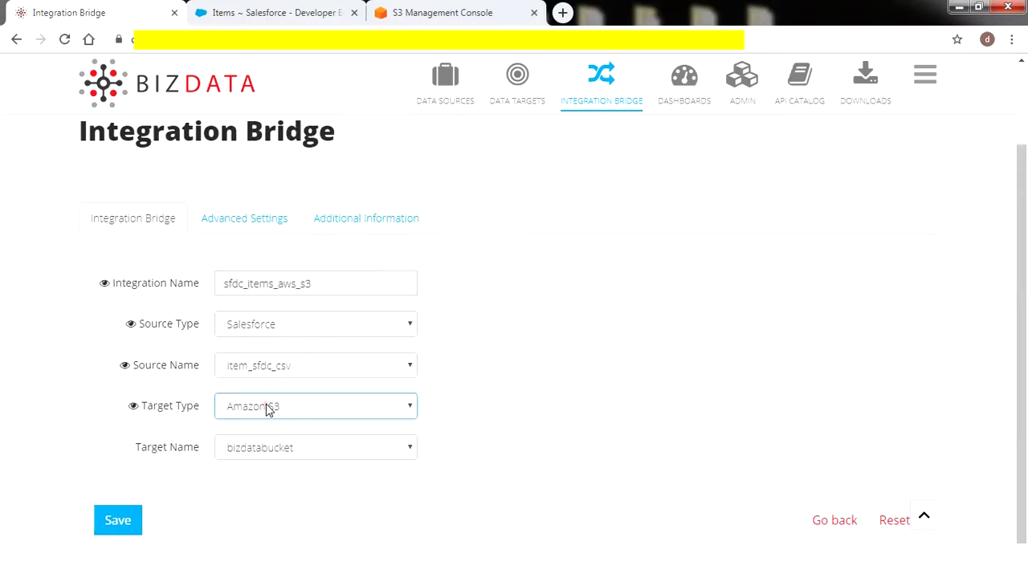
{"action": "left_click", "coordinate": [257, 450]}
{"action": "left_click", "coordinate": [254, 451]}
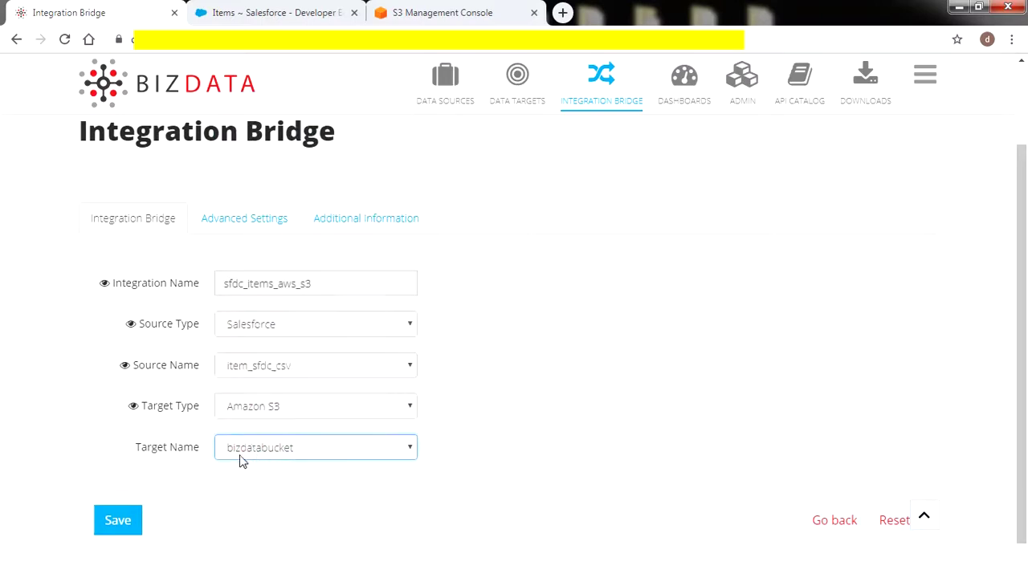
{"action": "left_click", "coordinate": [121, 521]}
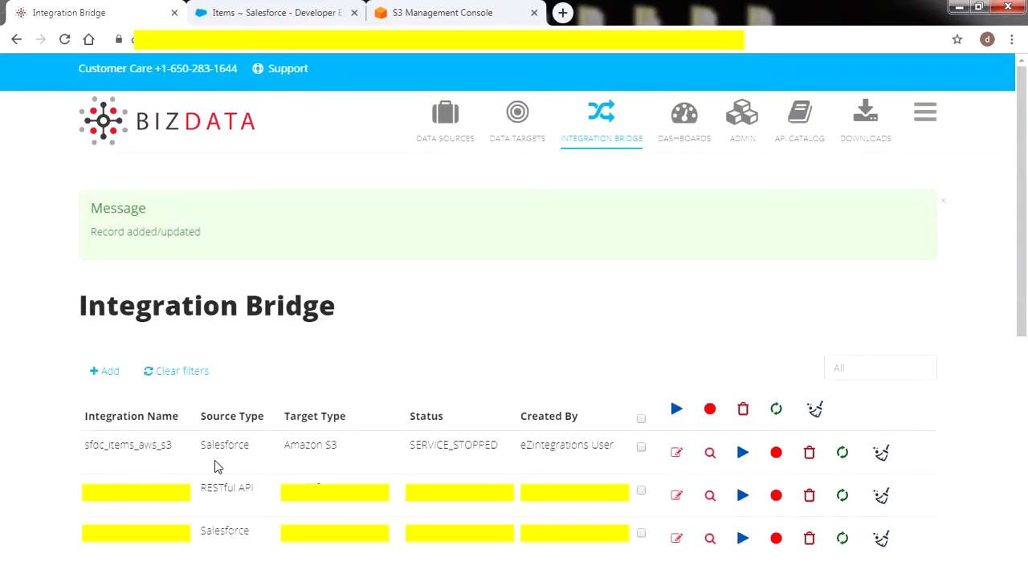
Start the sfdc_items_aws_s3 integration and switch to the AWS S3 console to check bizdatabucket.
{"action": "left_click", "coordinate": [741, 465]}
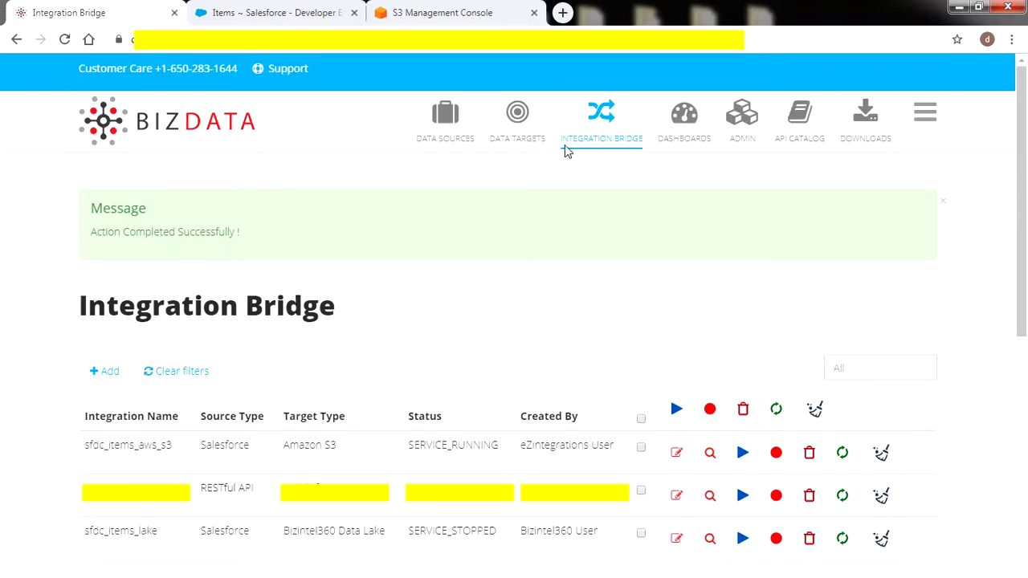
{"action": "left_click", "coordinate": [415, 5]}
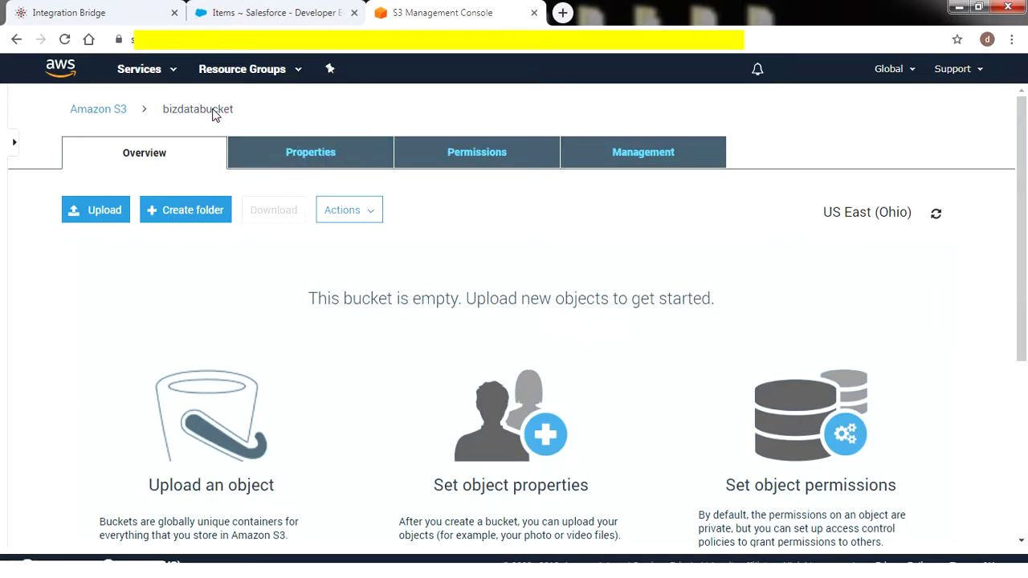
Refresh bizdatabucket's object list, select the exported bizdata.eZintegrations CSV file, and review its overview details.
{"action": "left_click", "coordinate": [939, 215]}
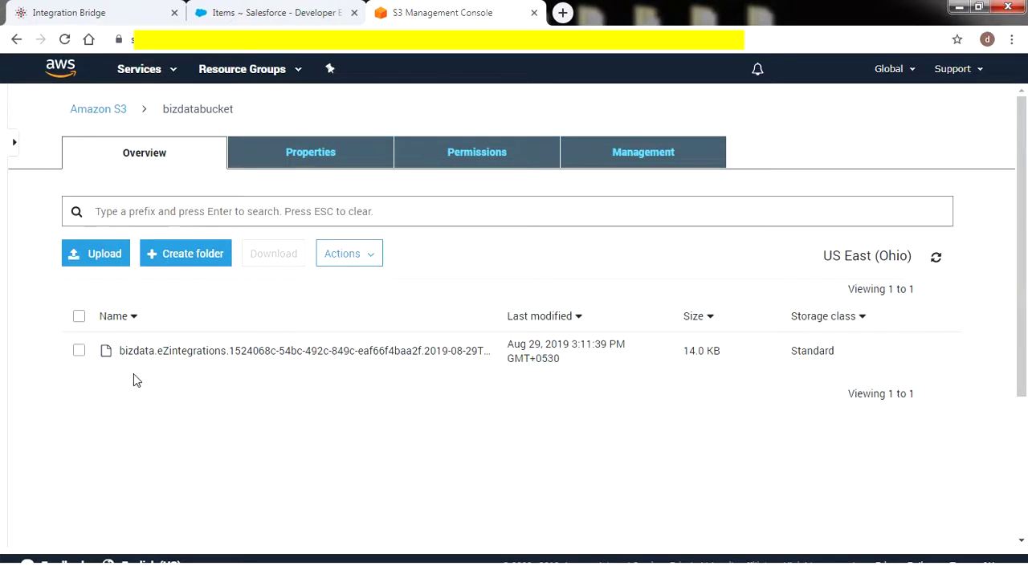
{"action": "left_click", "coordinate": [80, 351]}
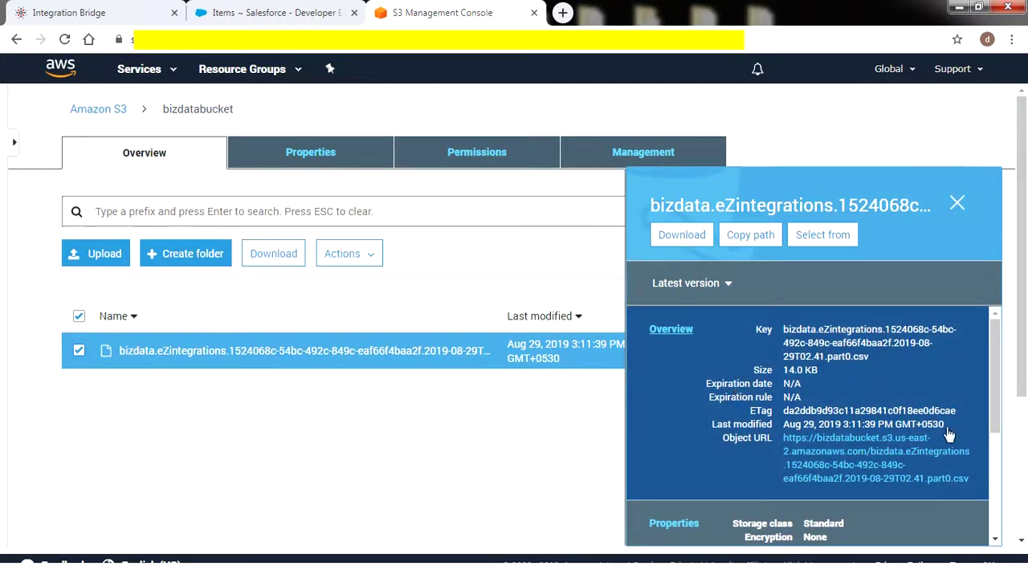
{"action": "mouse_move", "coordinate": [995, 327]}
{"action": "left_mouse_down"}
{"action": "mouse_move", "coordinate": [983, 439]}
{"action": "mouse_move", "coordinate": [976, 319]}
{"action": "left_mouse_up"}
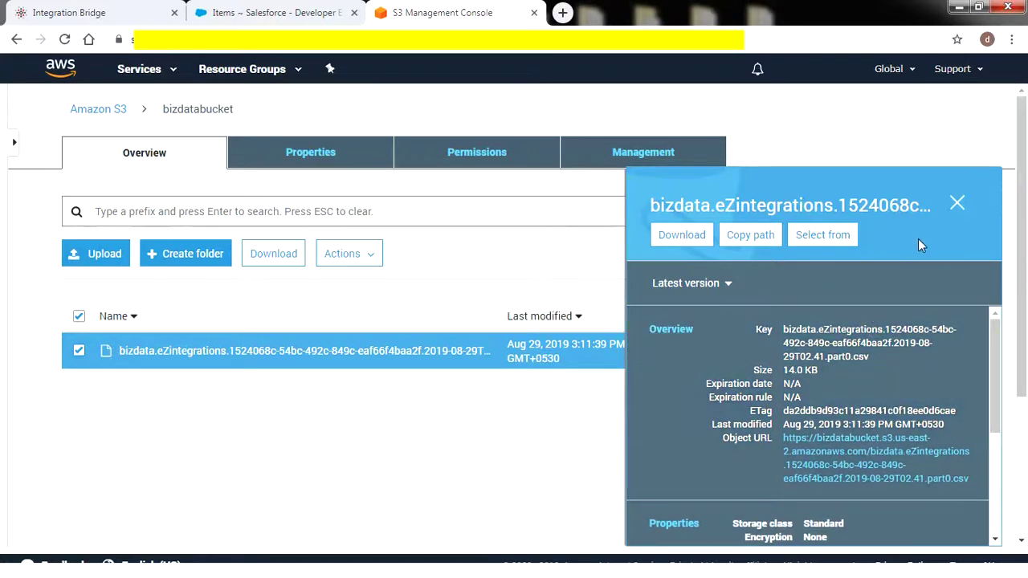
{"action": "left_click", "coordinate": [955, 206]}
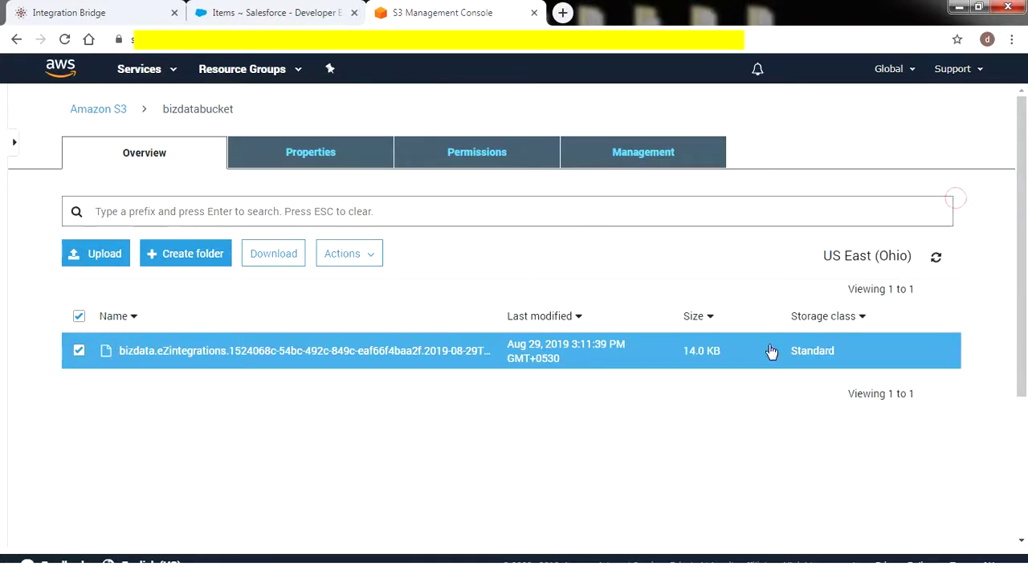
Download the bizdata.eZintegrations CSV file from its object page, open the download to check the exported item records, and close it.
{"action": "left_click", "coordinate": [183, 353]}
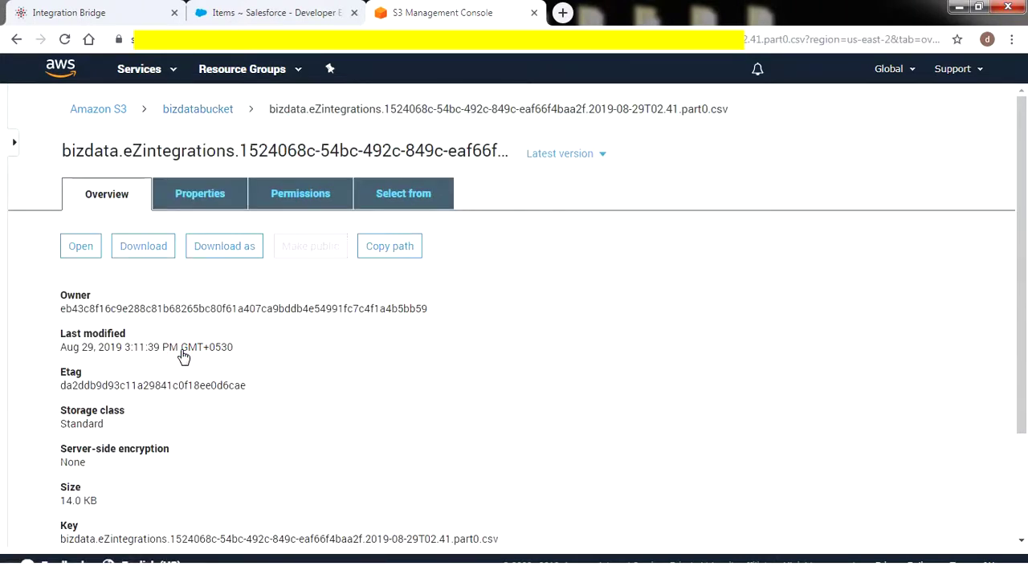
{"action": "left_click", "coordinate": [154, 255]}
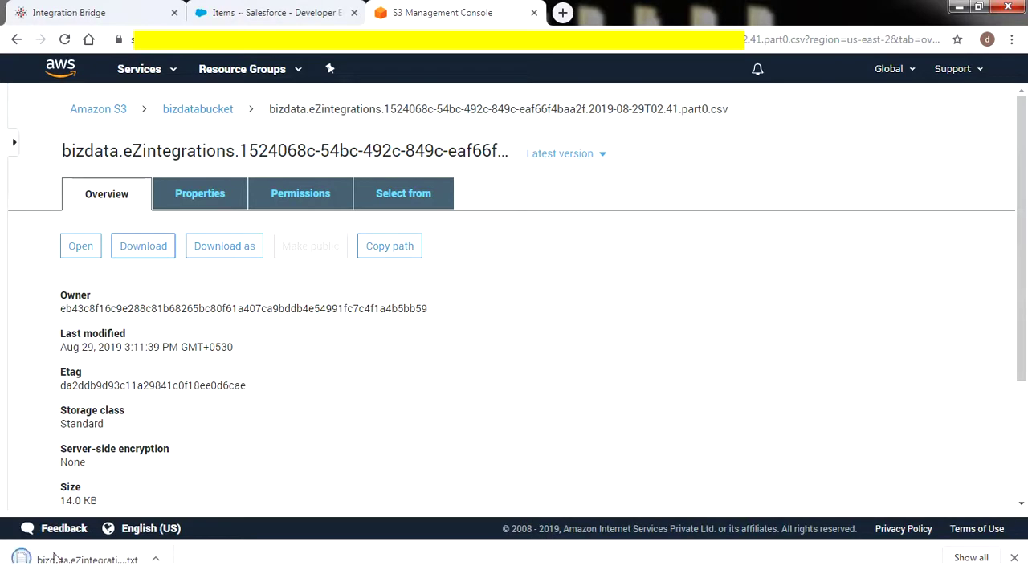
{"action": "left_click", "coordinate": [156, 559]}
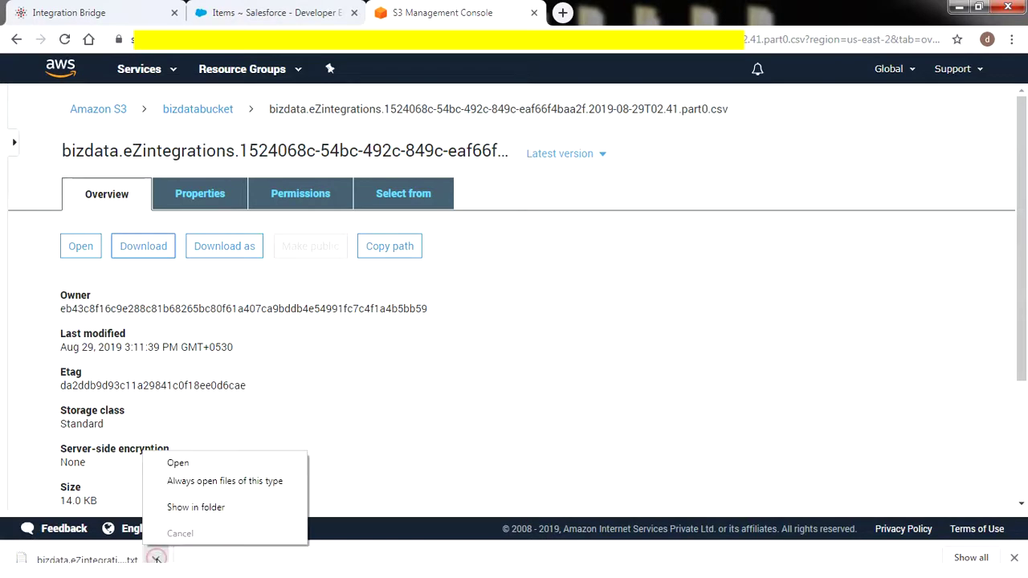
{"action": "left_click", "coordinate": [178, 464]}
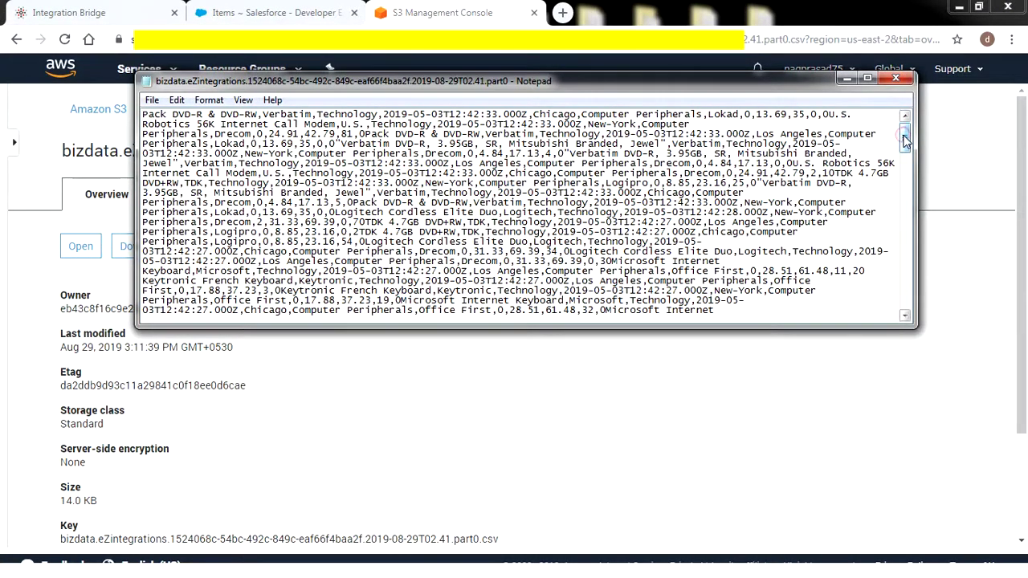
{"action": "left_click_drag", "start_coordinate": [906, 140], "coordinate": [905, 261]}
{"action": "left_click", "coordinate": [896, 78]}
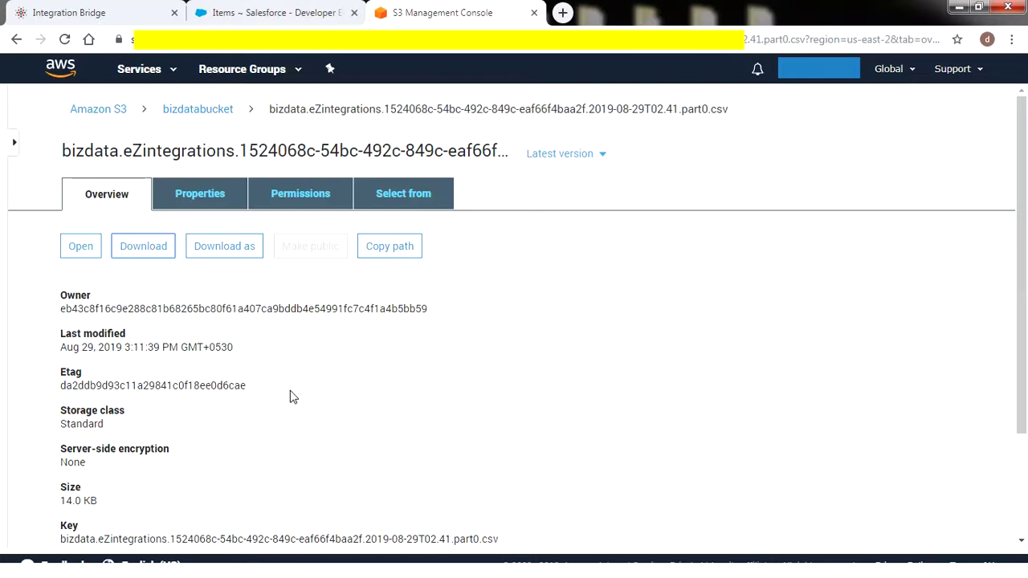
{"action": "left_click", "coordinate": [229, 246]}
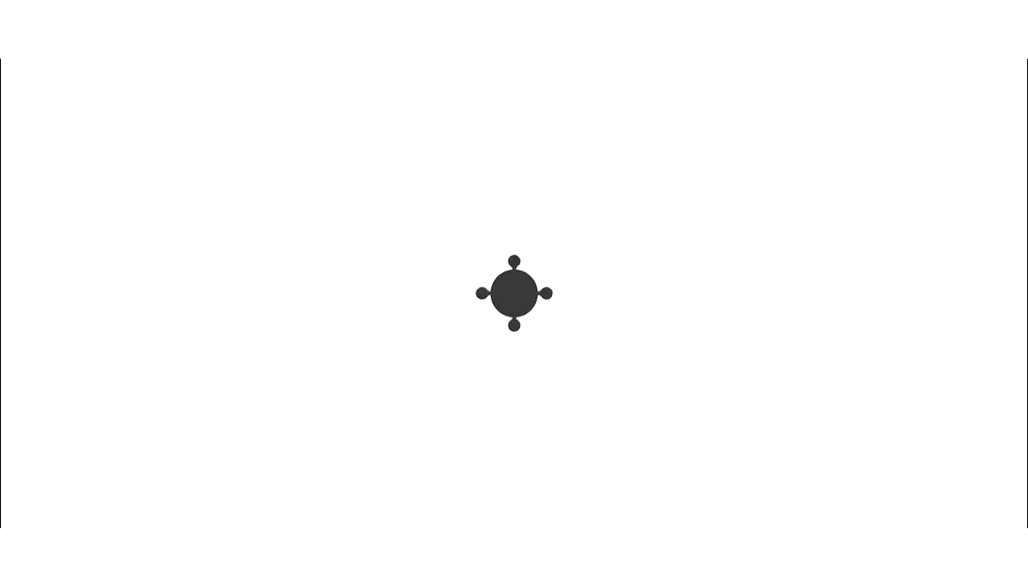